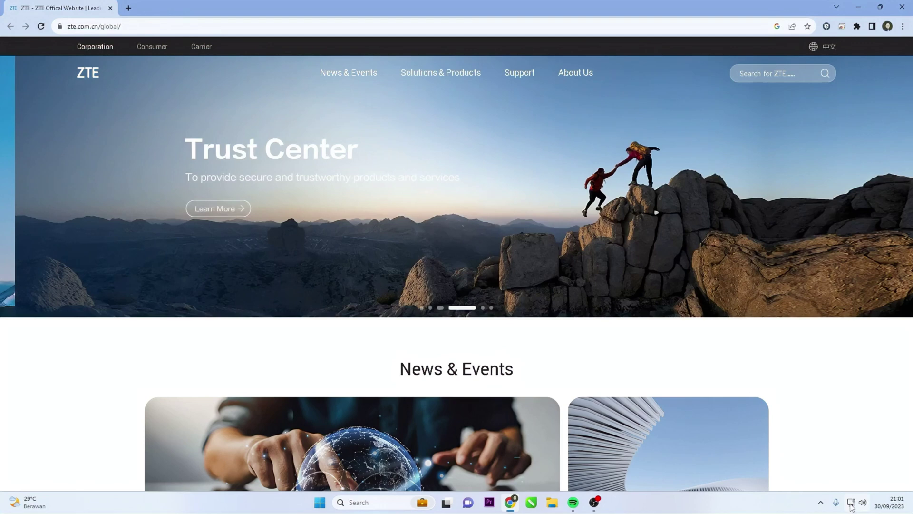
Check the available Wi-Fi networks, then load 192.168.1.1 in a new Chrome tab
left_click(851, 504)
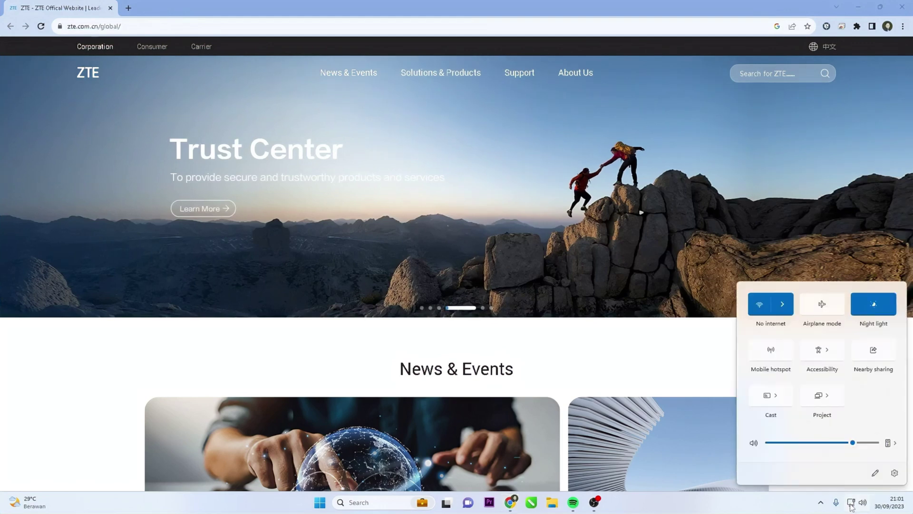
left_click(783, 303)
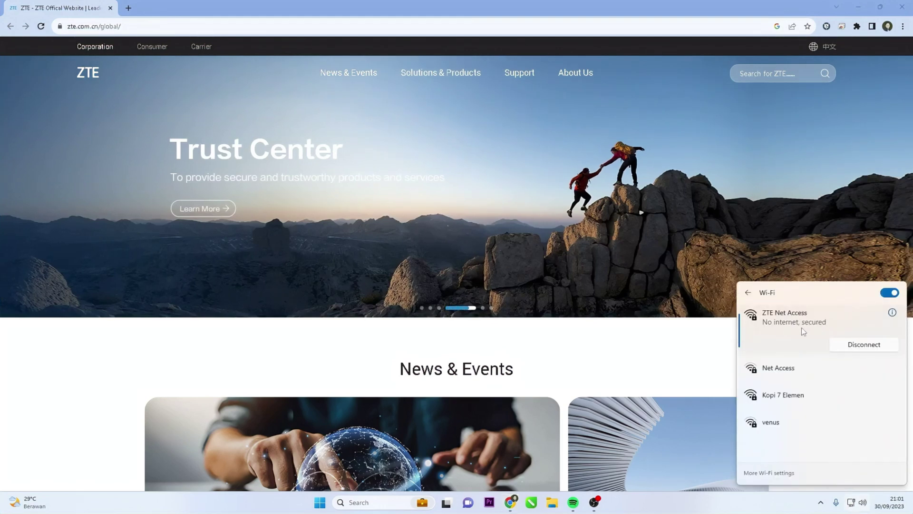
left_click(724, 508)
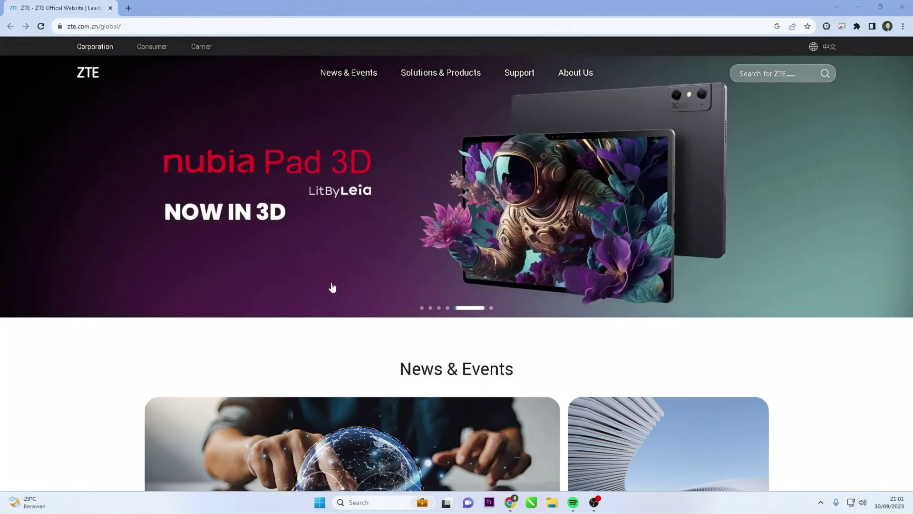
left_click(128, 8)
mouse_move(509, 243)
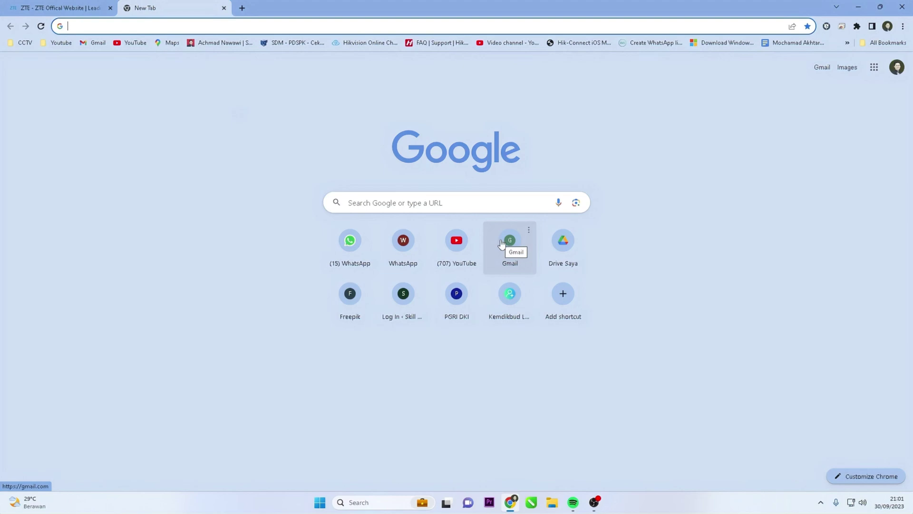
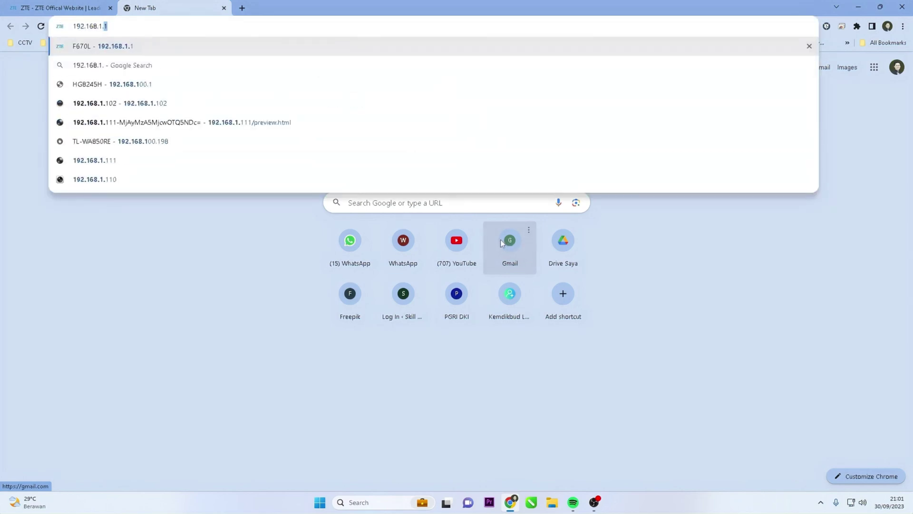
key("Return")
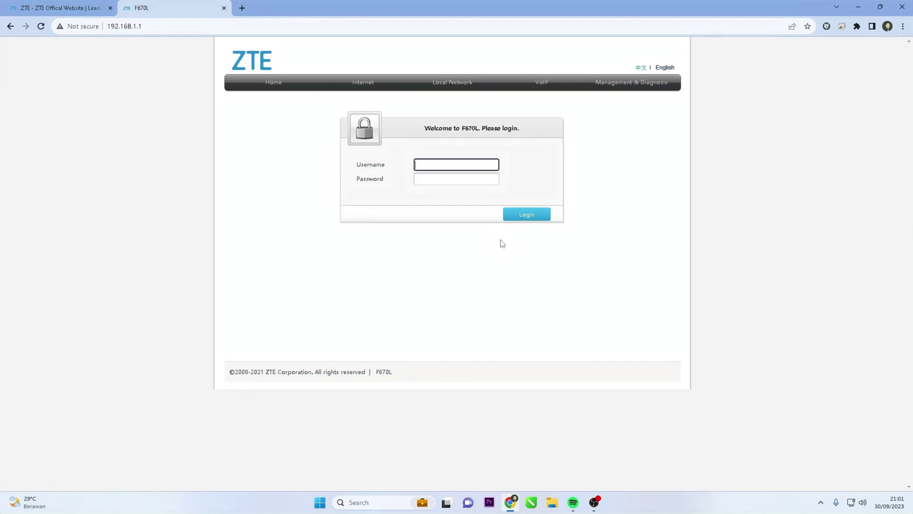
Sign in to the router with username admin and its password
key("Tab")
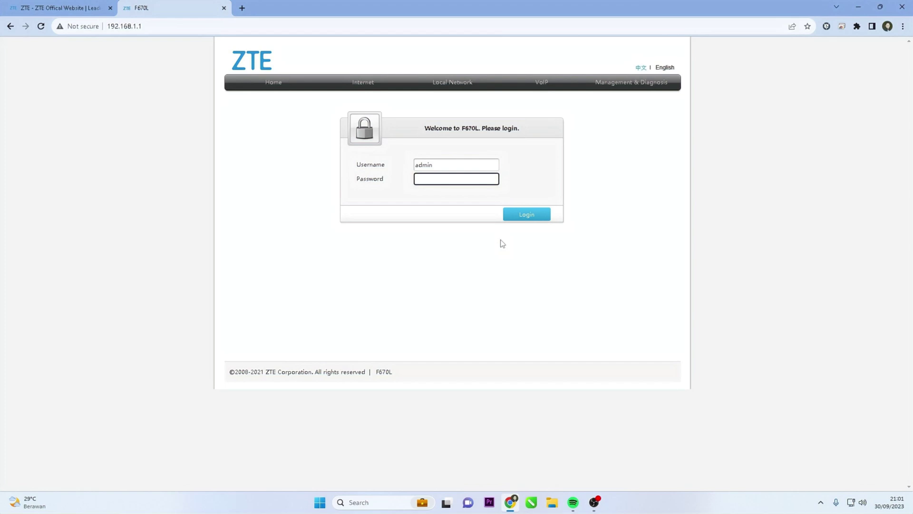
key("Return")
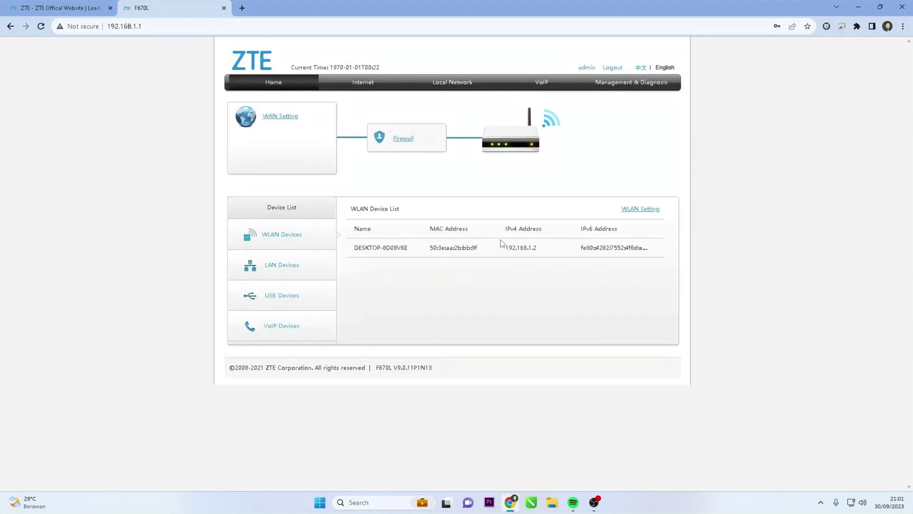
Fill Old, New and Confirmed Password under Management & Diagnosis > Account Management
left_click(624, 84)
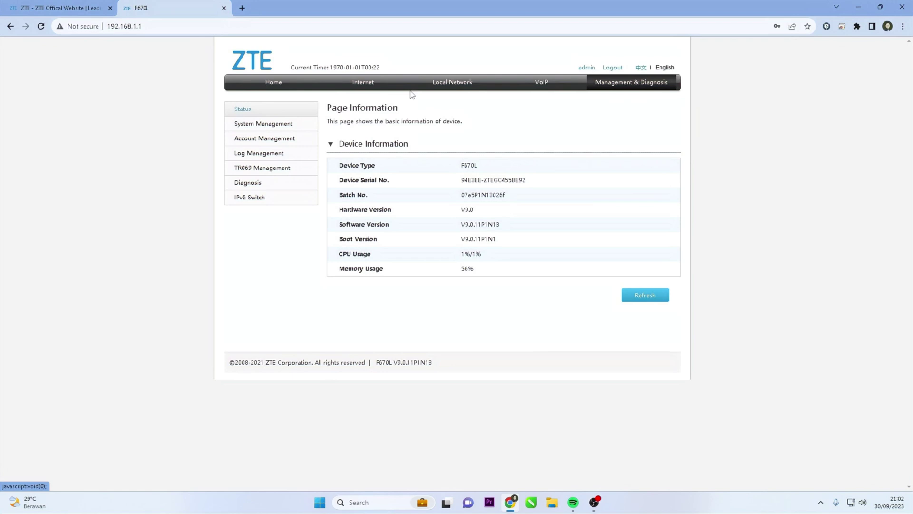
left_click(264, 143)
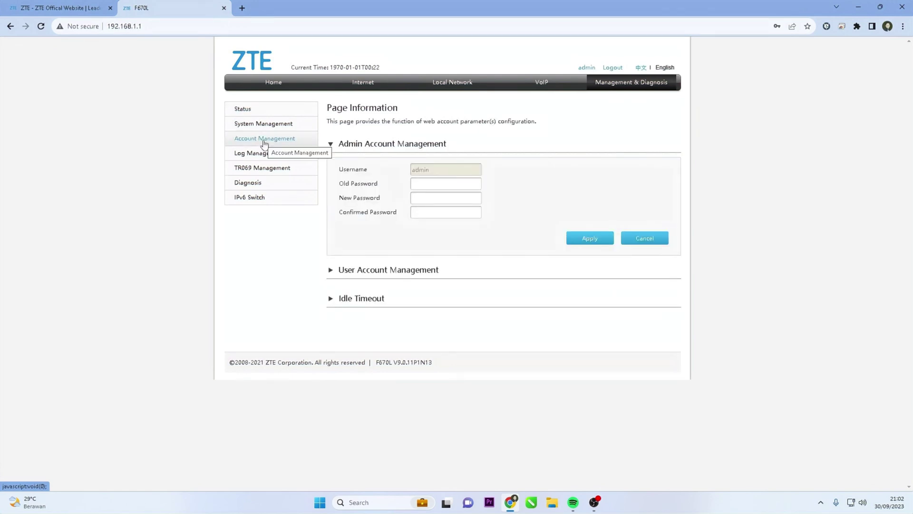
left_click(429, 184)
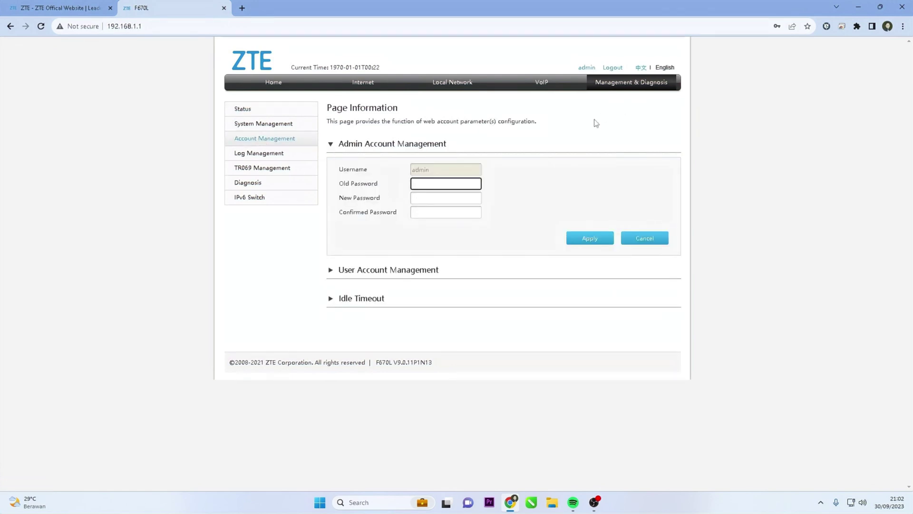
key("Tab")
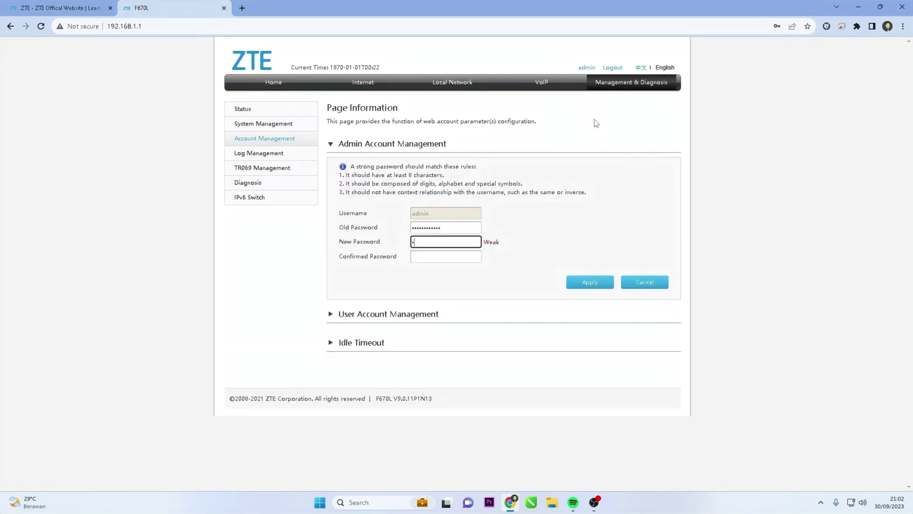
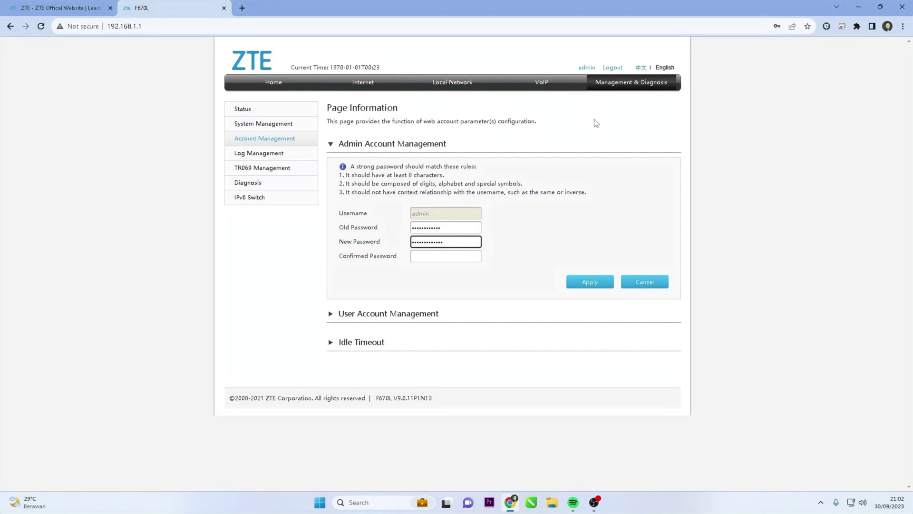
left_click(436, 257)
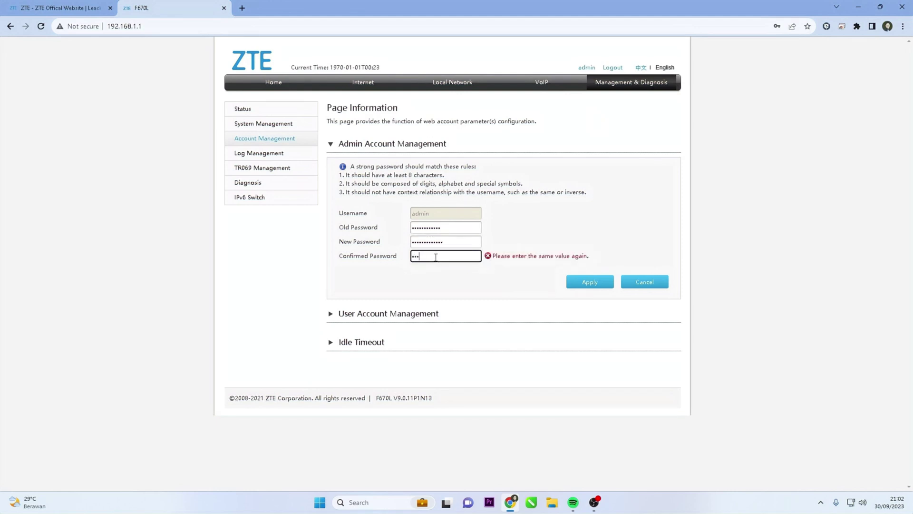
Apply the new admin password, log out, and begin entering it on the login page
left_click(593, 283)
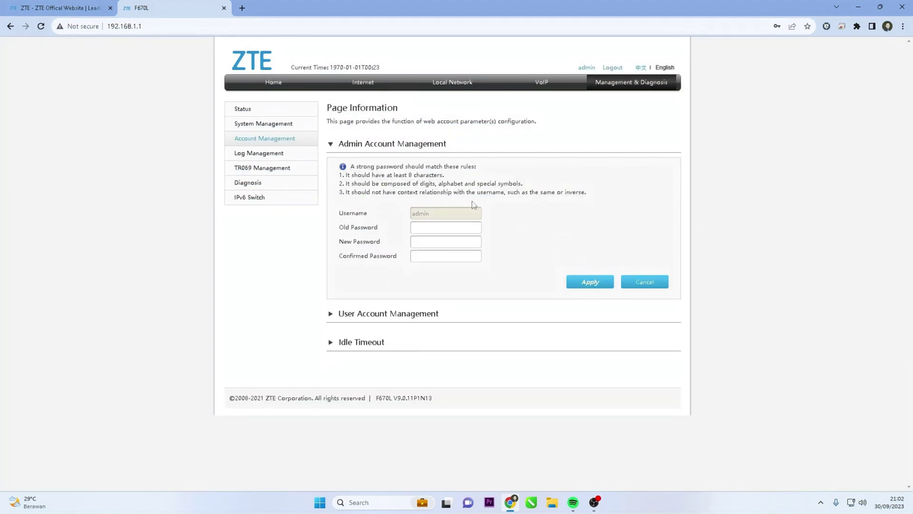
left_click(613, 67)
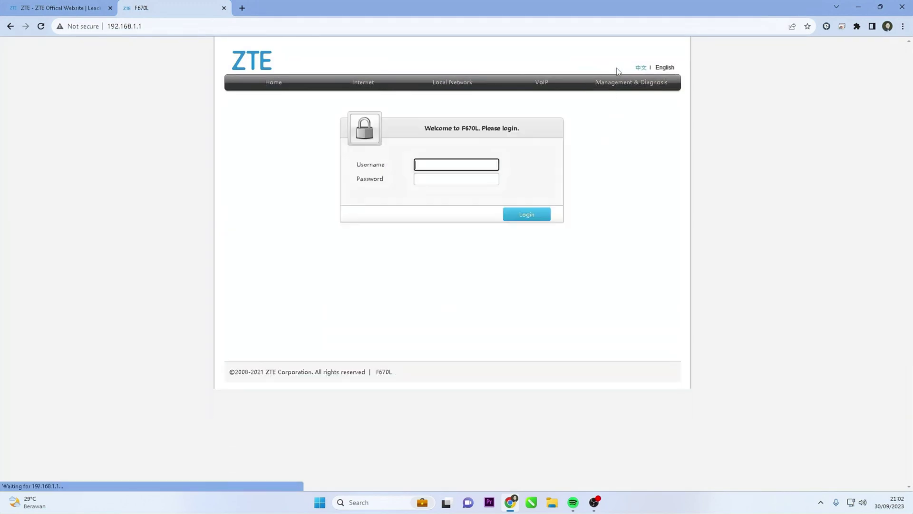
left_click(421, 179)
type("••••••••••")
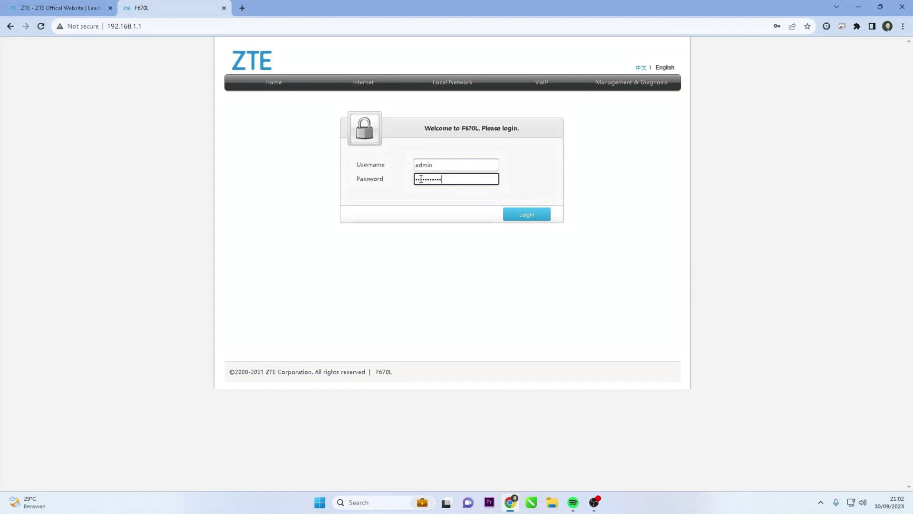
type("••")
left_click(545, 214)
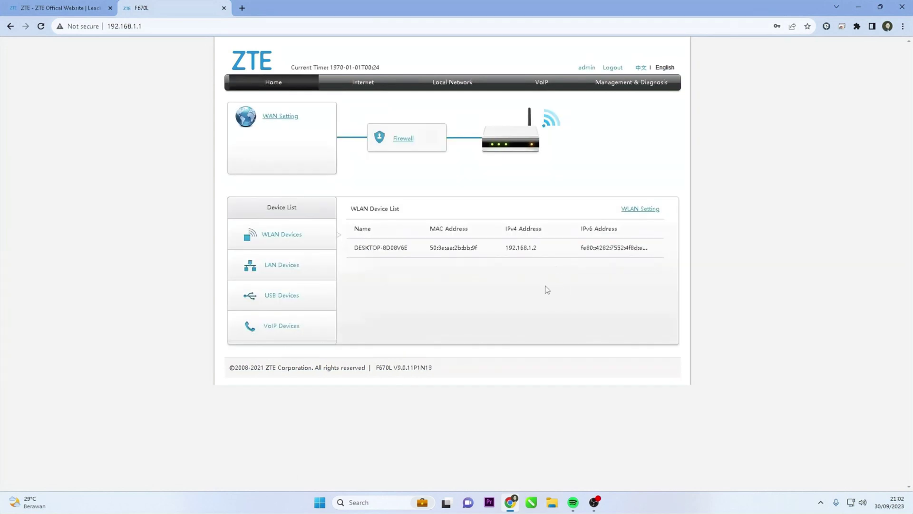